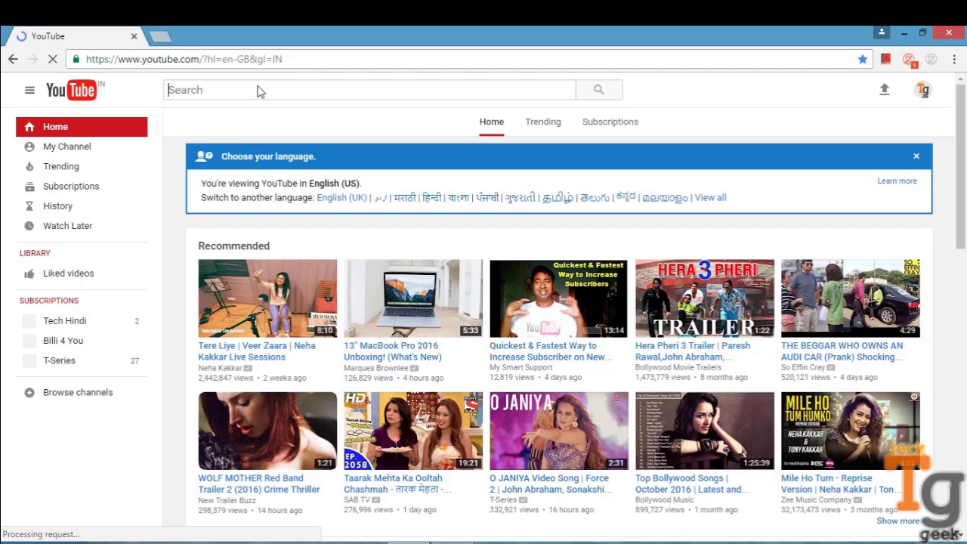
Run a YouTube search for 'unidentified video on channel analytics'.
text(unidentifi)
text(ed video)
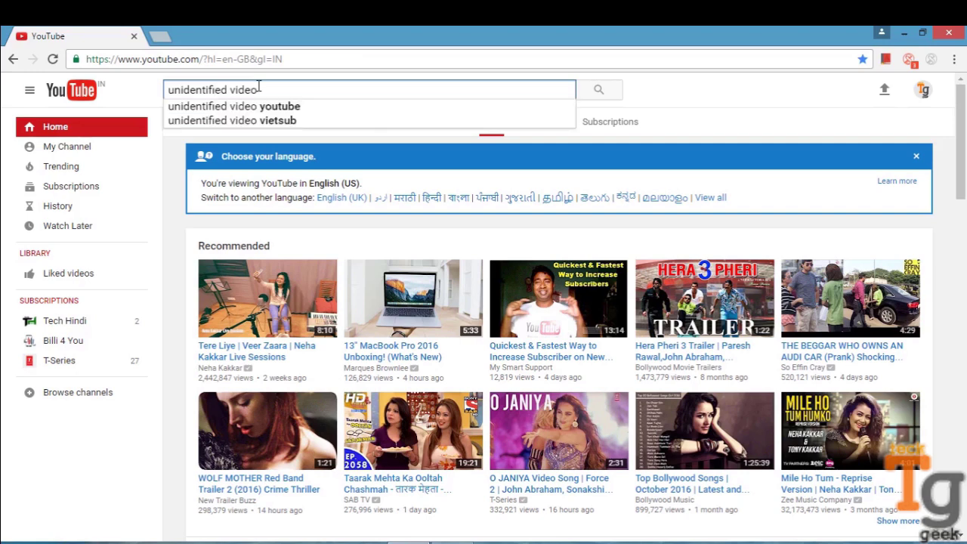
text( on c)
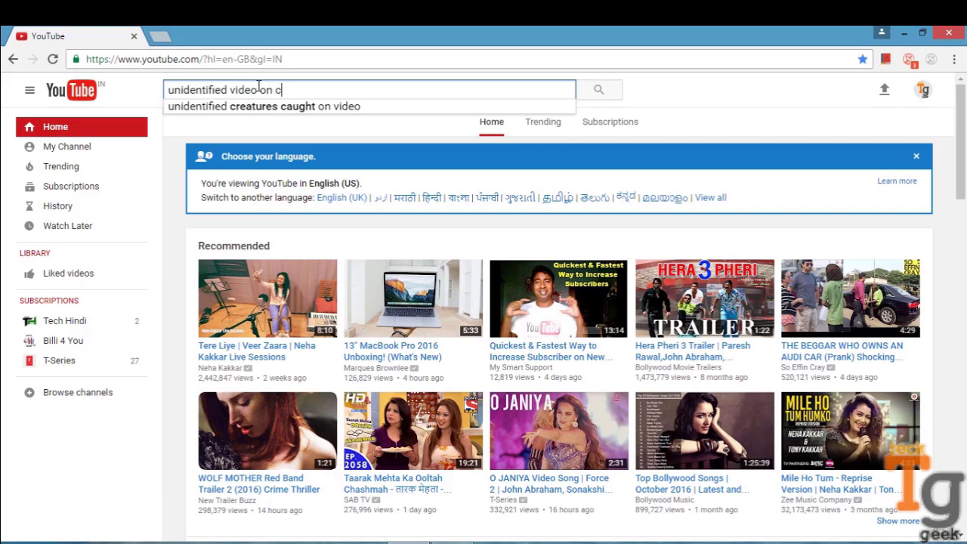
text(hannel an)
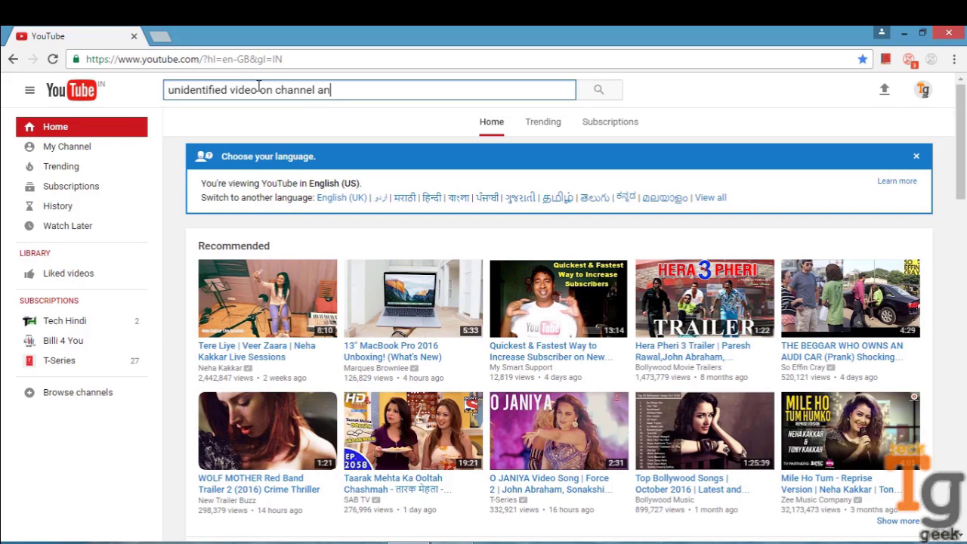
text(alyt)
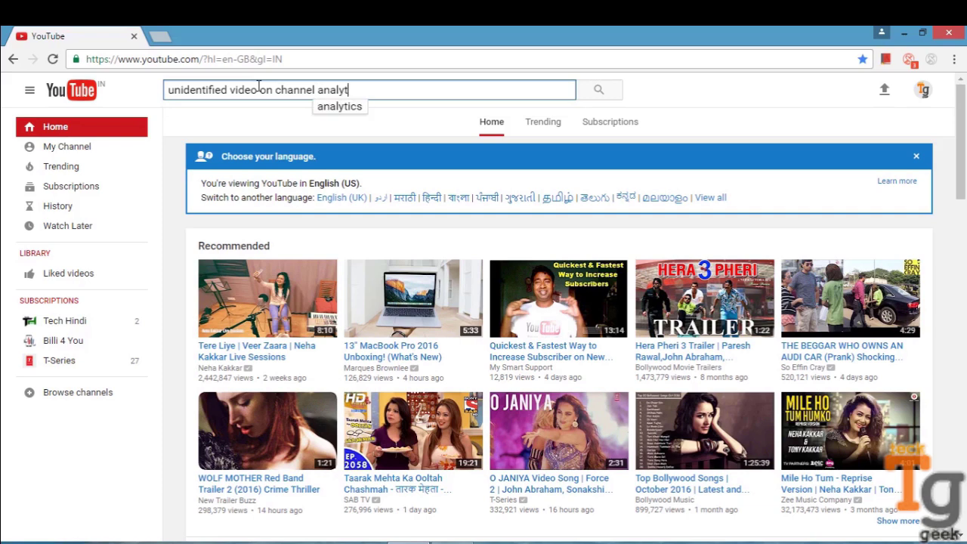
text(ics)
key(Return)
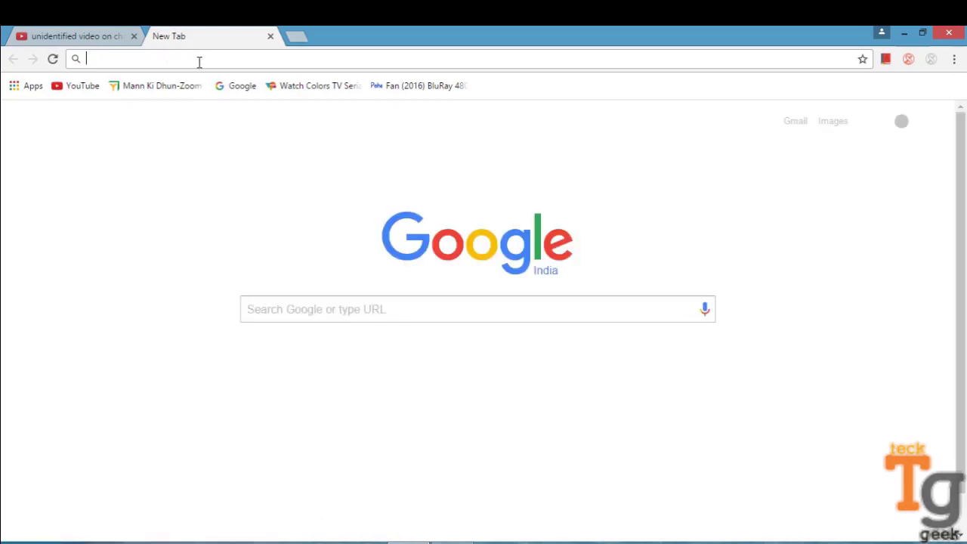
Google 'unidentifid video on channel anaylytics' in a new tab and scroll the corrected results.
text(unidentifid v)
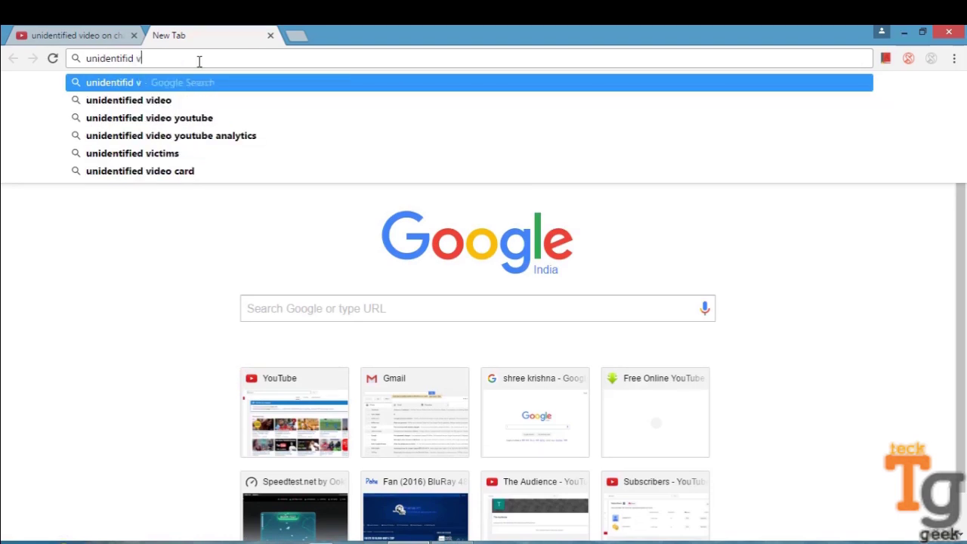
text(ido)
key(BackSpace)
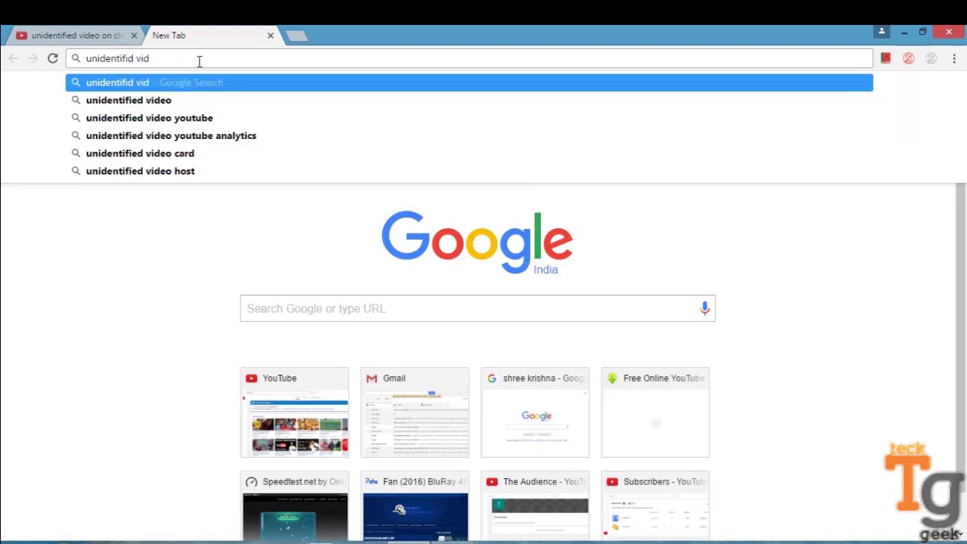
text(eo on c)
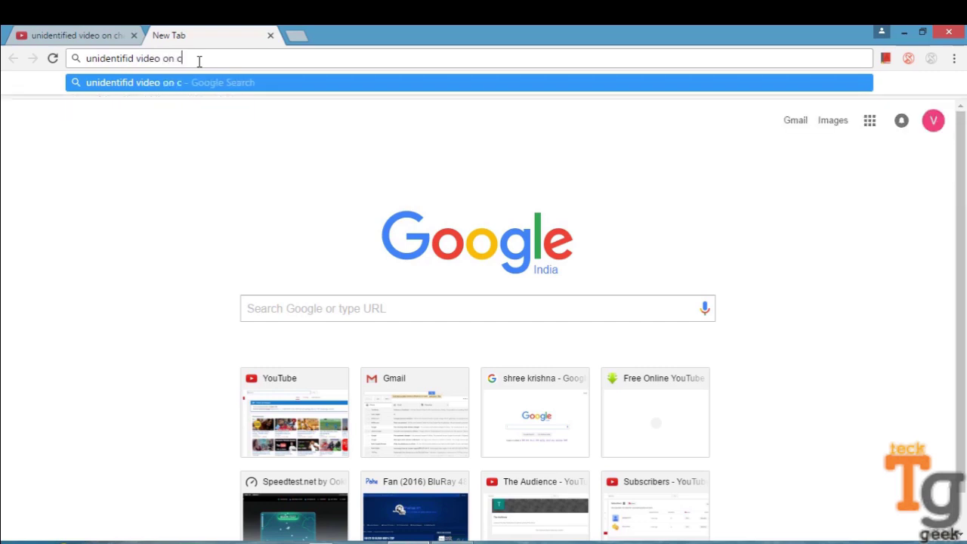
text(hannel an)
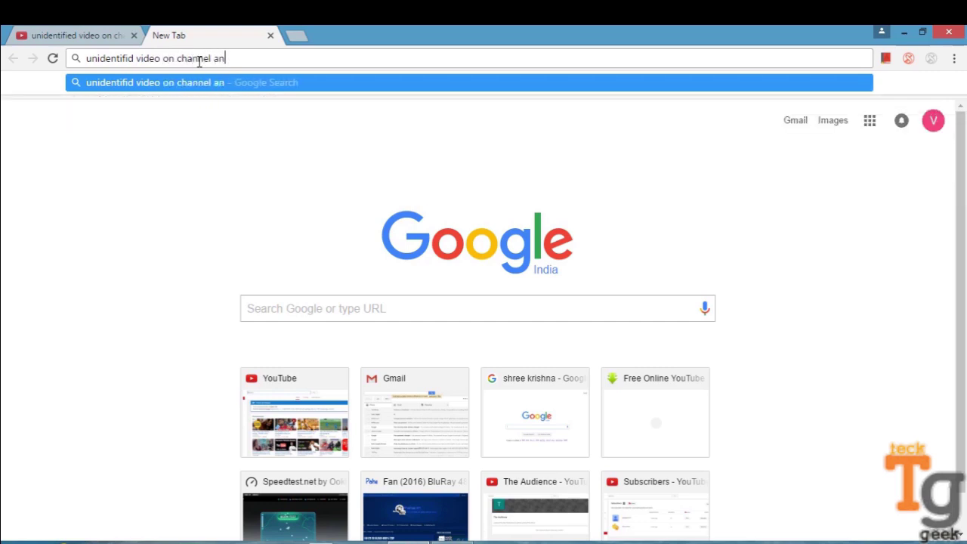
text(aylaytics)
key(Return)
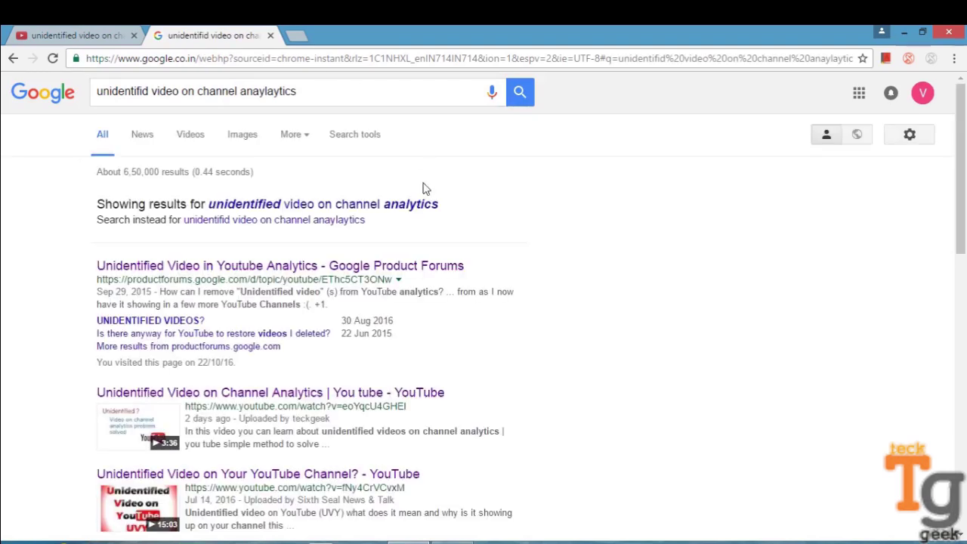
scroll(961, 225, down, 1)
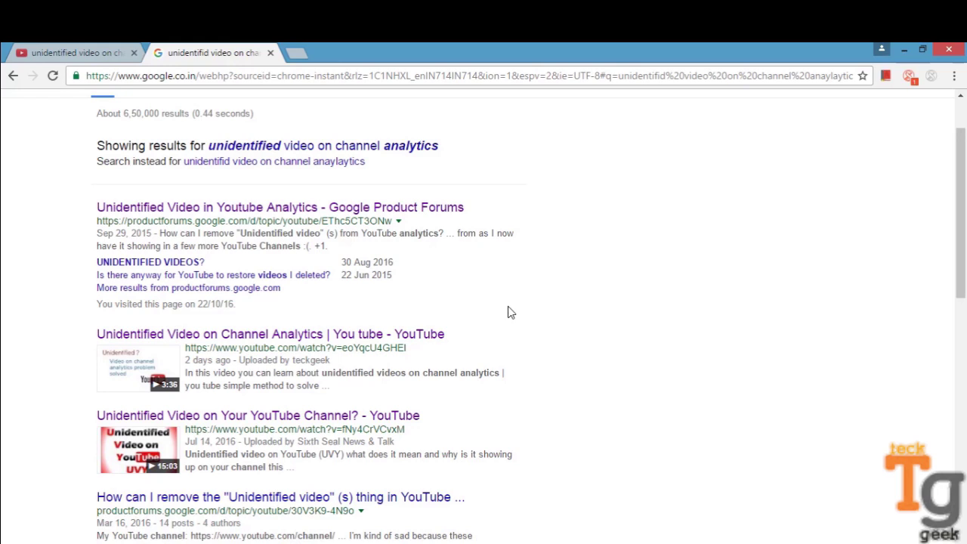
Go to Chrome's Extensions page from the browser menu and scroll through installed extensions.
click(956, 78)
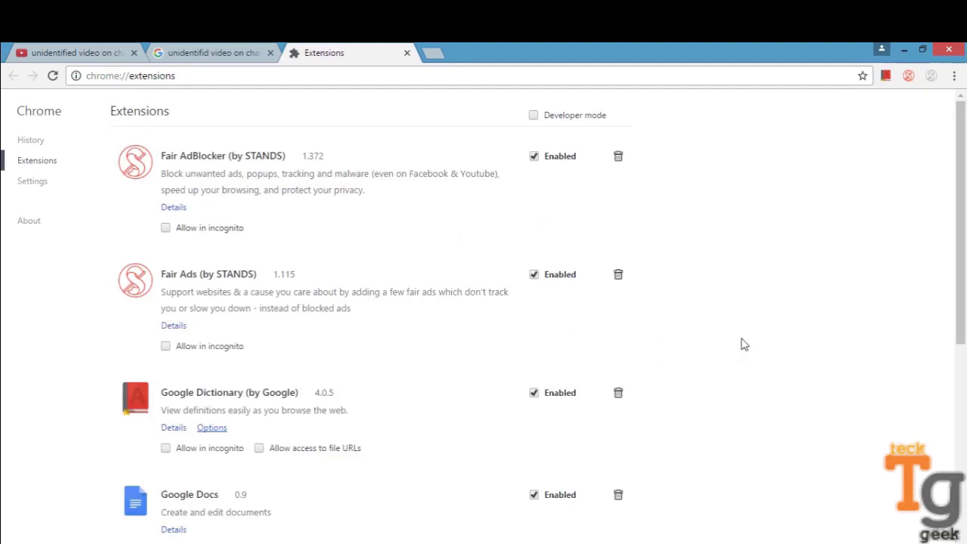
scroll(771, 352, down, 1)
scroll(771, 351, down, 5)
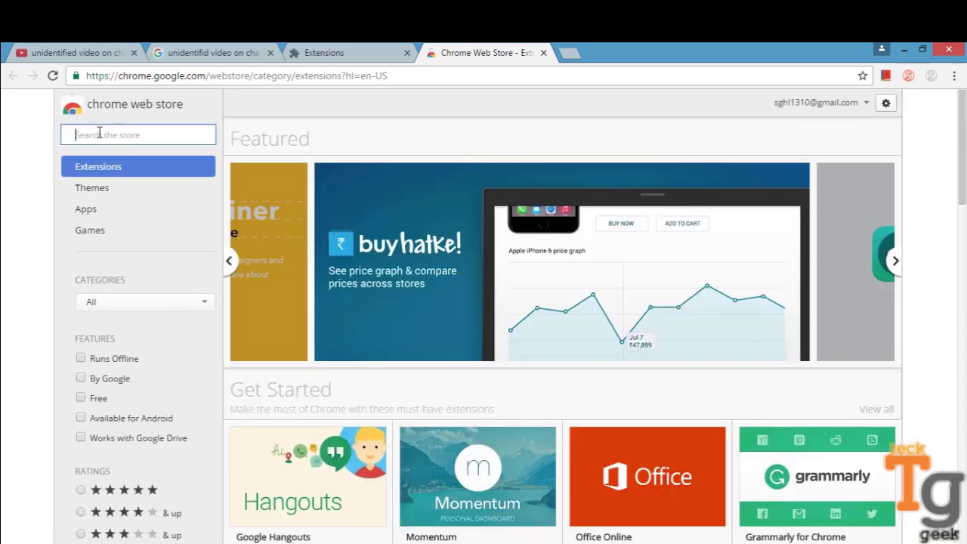
Find 'tubebuddy' in the Web Store and add TubeBuddy for YouTube to Chrome.
text(tubebu)
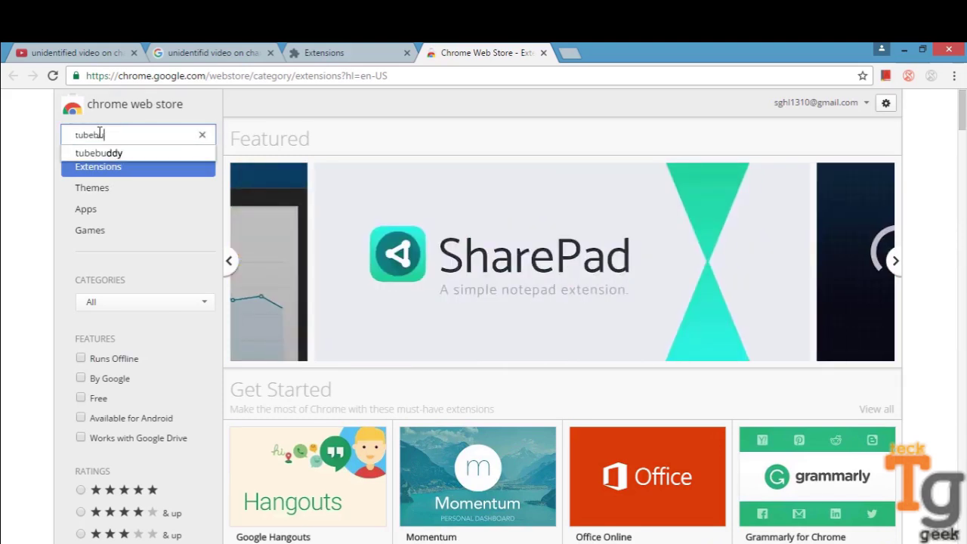
text(ddy)
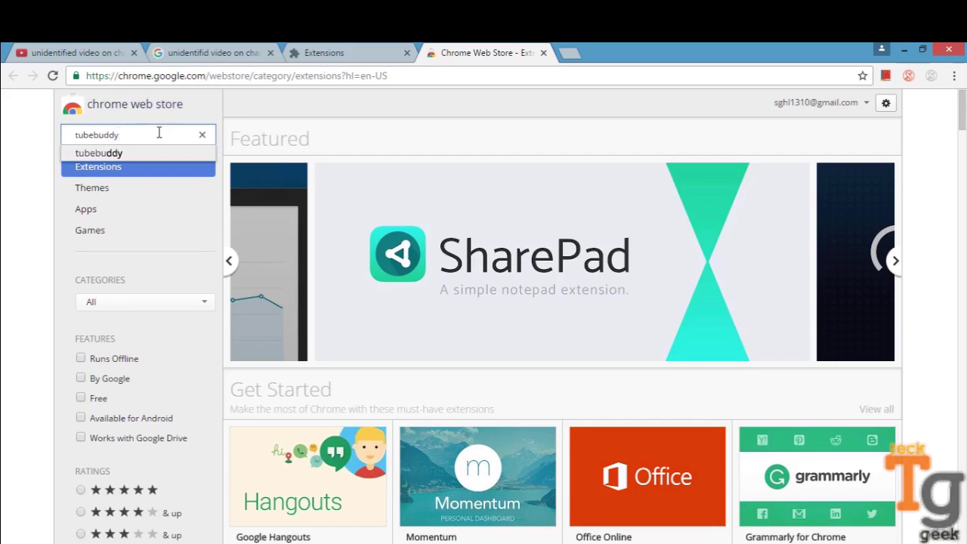
key(Return)
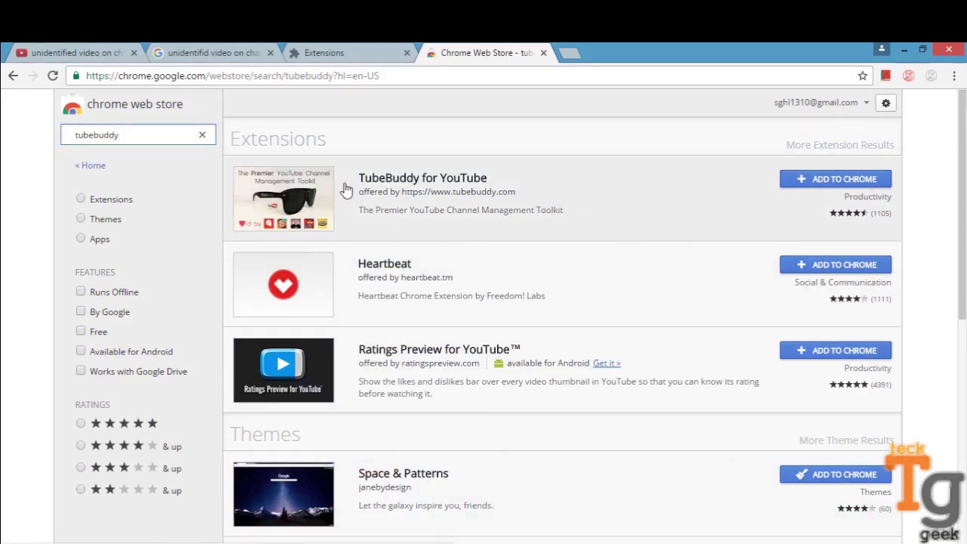
click(819, 190)
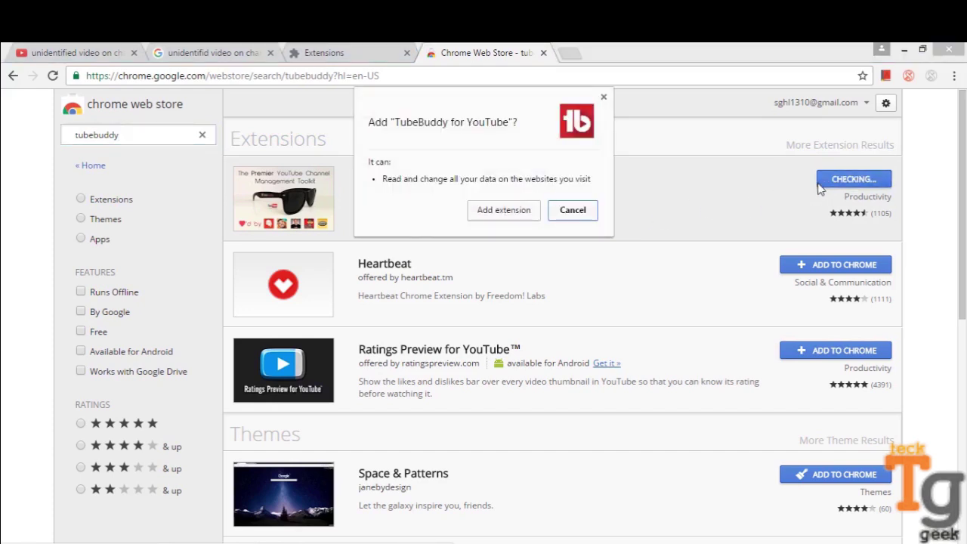
click(515, 212)
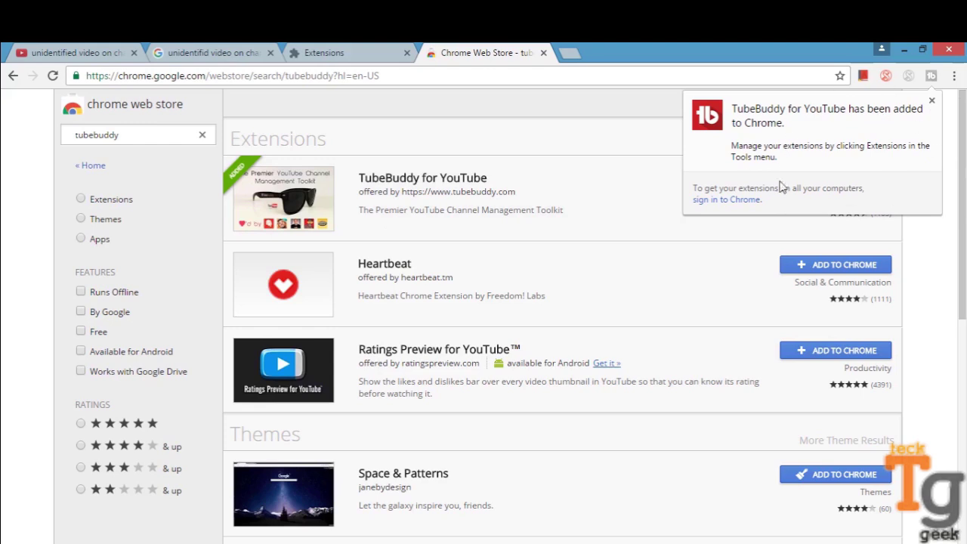
click(931, 101)
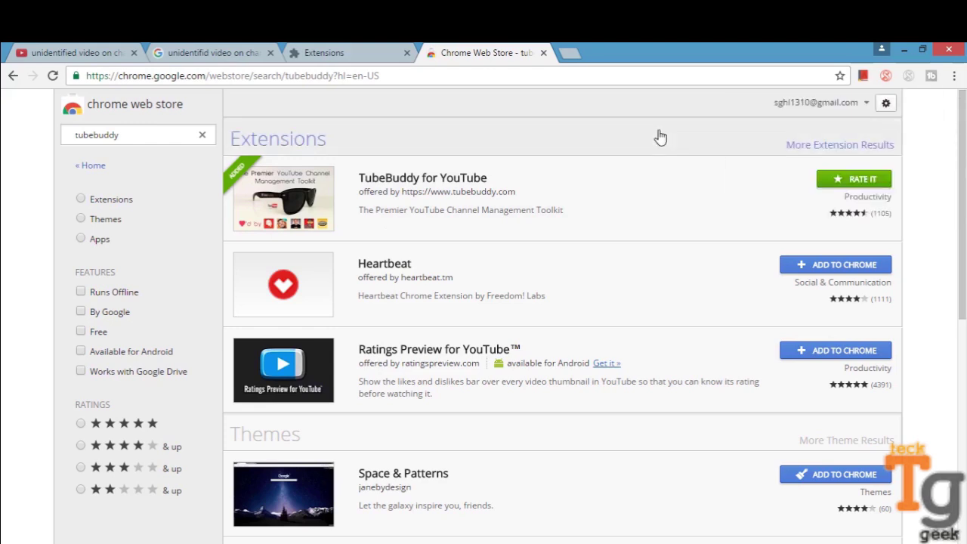
Go back to the YouTube results tab and reload it so TubeBuddy activates.
click(79, 43)
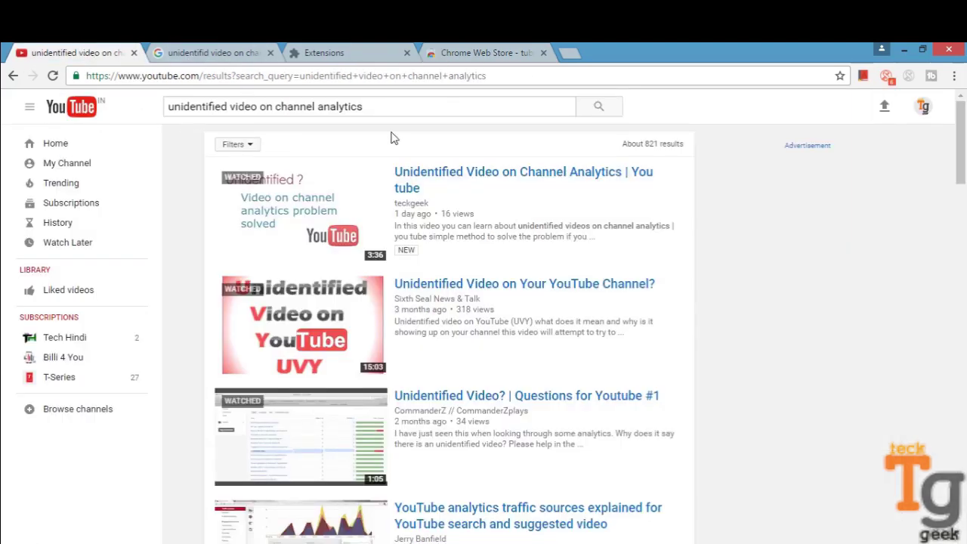
click(52, 77)
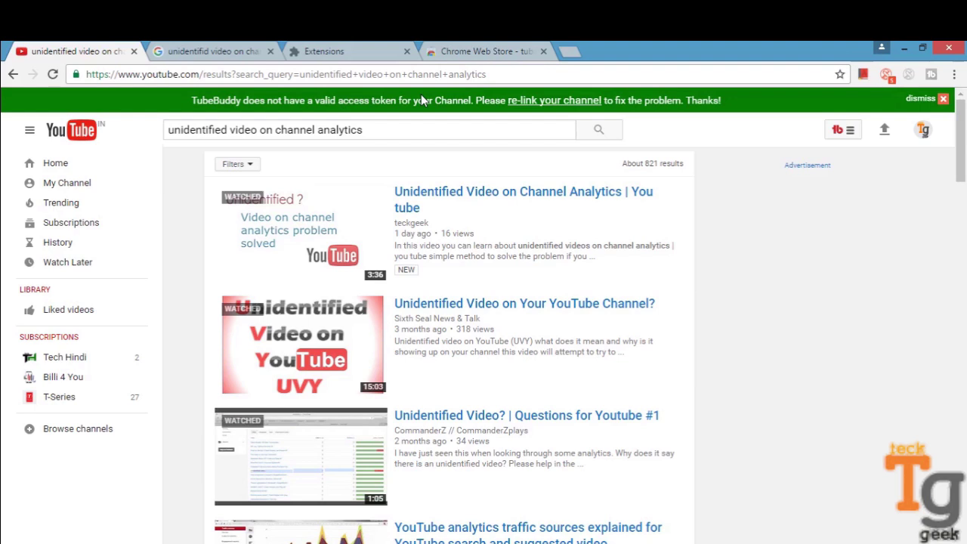
Start re-linking from TubeBuddy's banner and choose the teckgeek channel account.
click(540, 103)
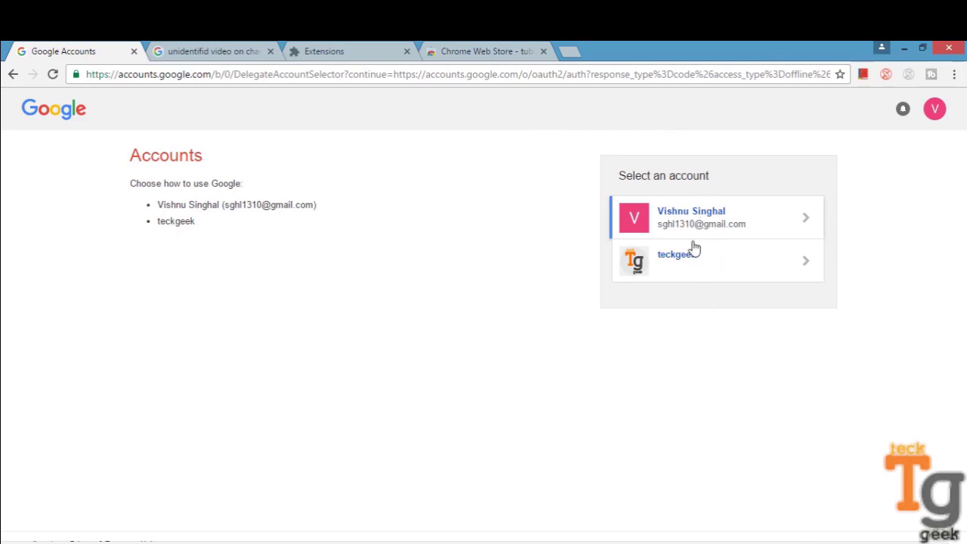
click(686, 272)
click(688, 272)
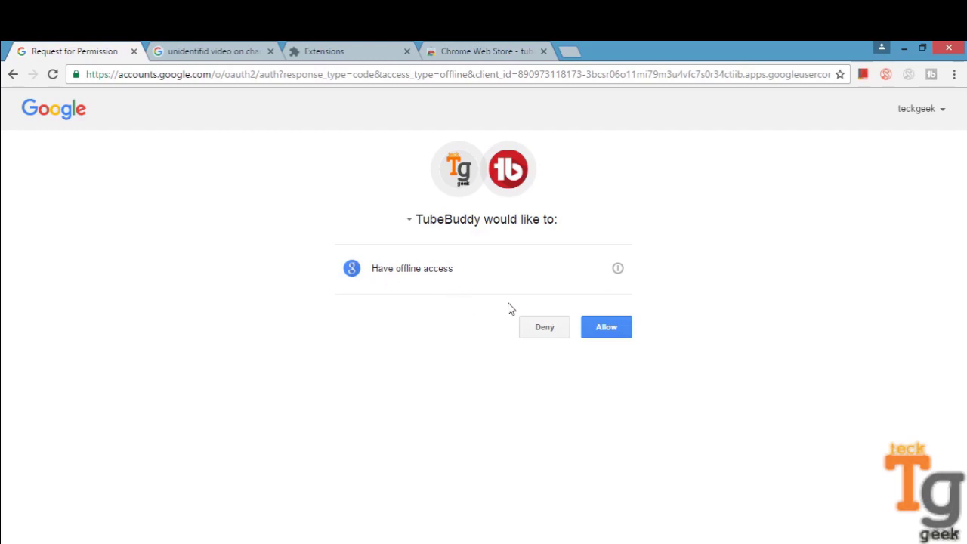
Allow TubeBuddy offline access to the teckgeek account.
click(612, 326)
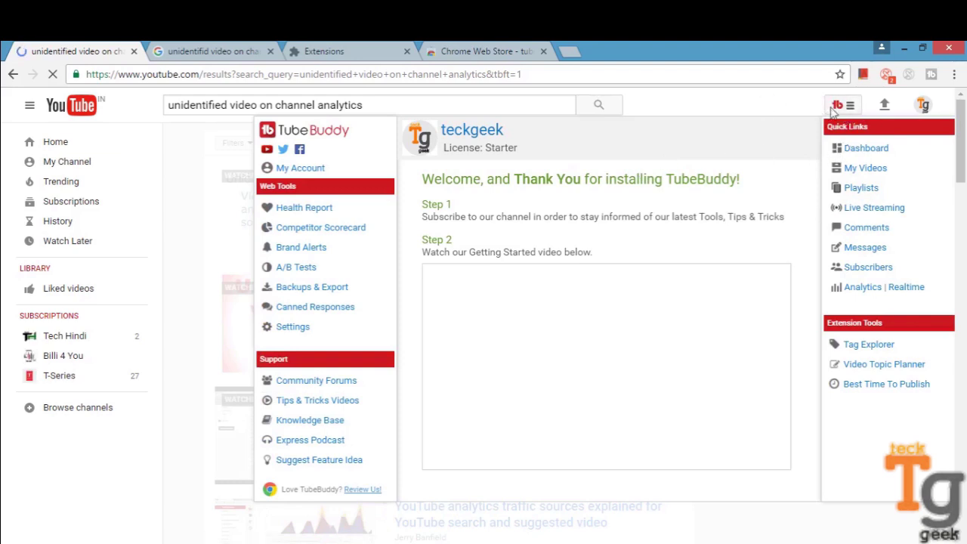
Close TubeBuddy's welcome panel and launch Explore for the searched keyword.
click(852, 107)
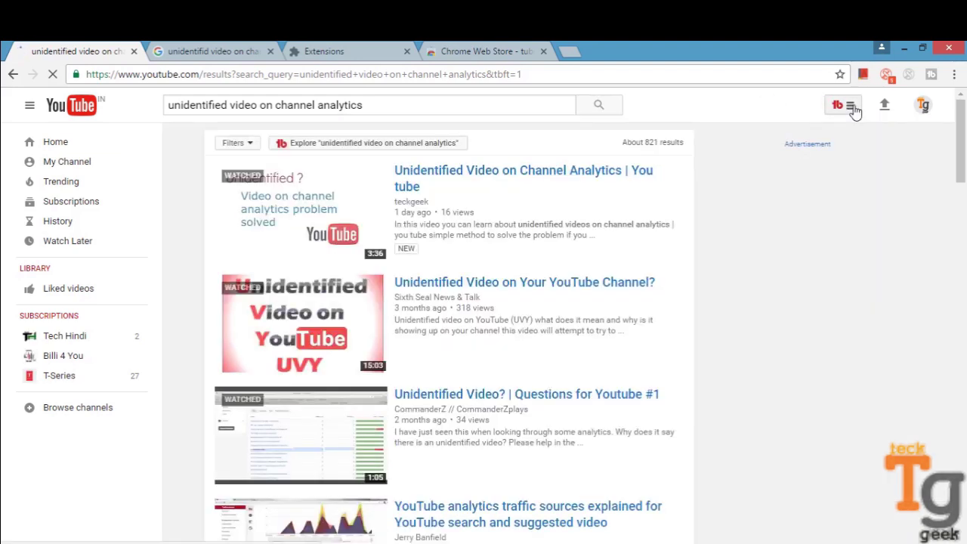
click(852, 107)
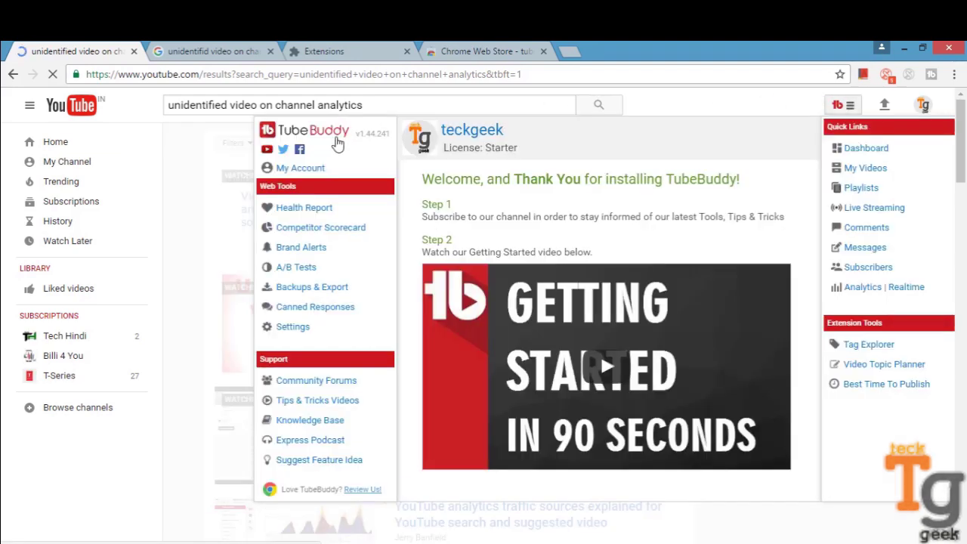
click(842, 108)
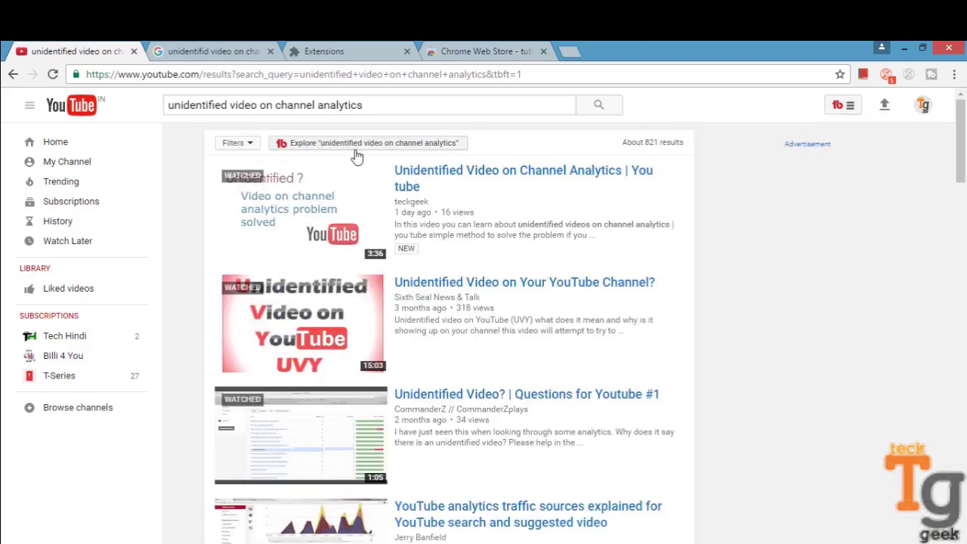
click(462, 147)
Check the keyword's ranking in Tag Explorer Results, then return to its 75/100 Summary.
click(362, 144)
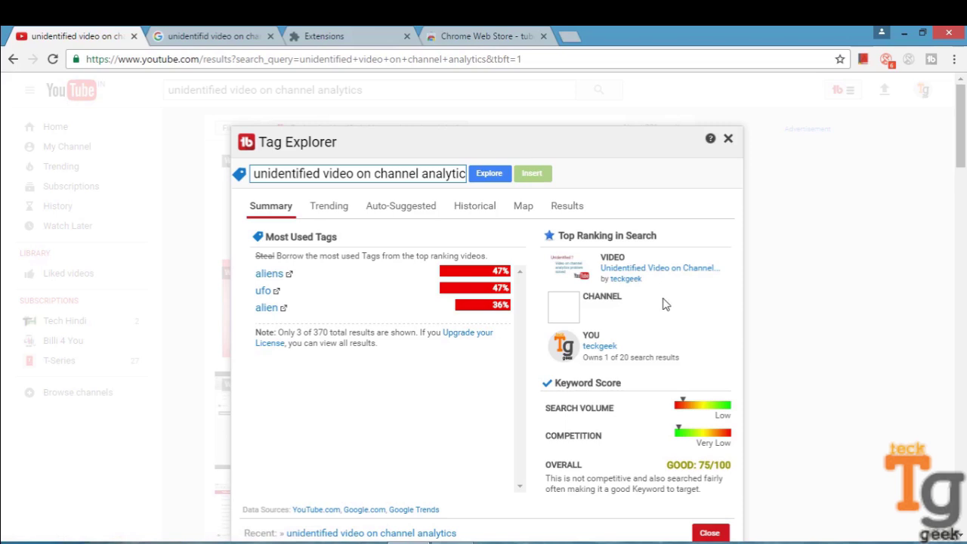
click(567, 207)
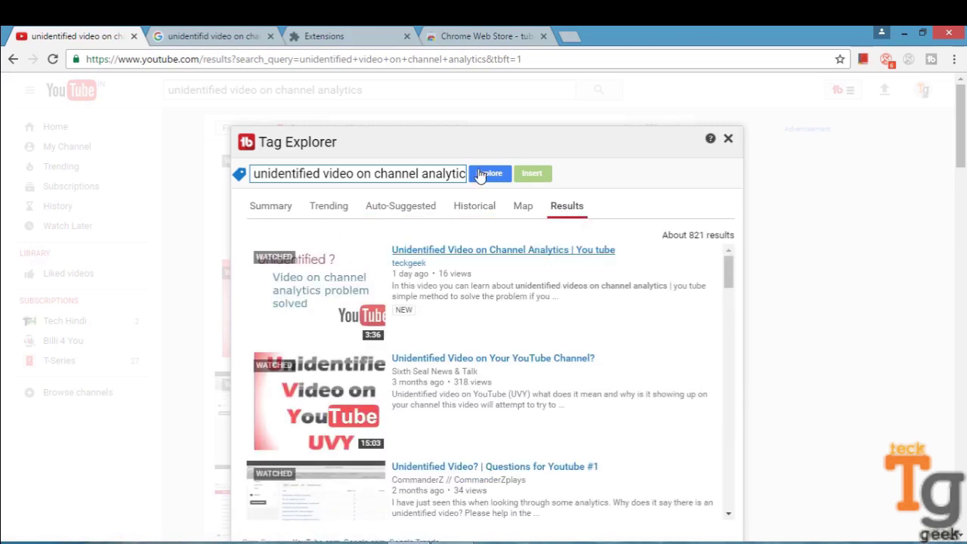
click(280, 207)
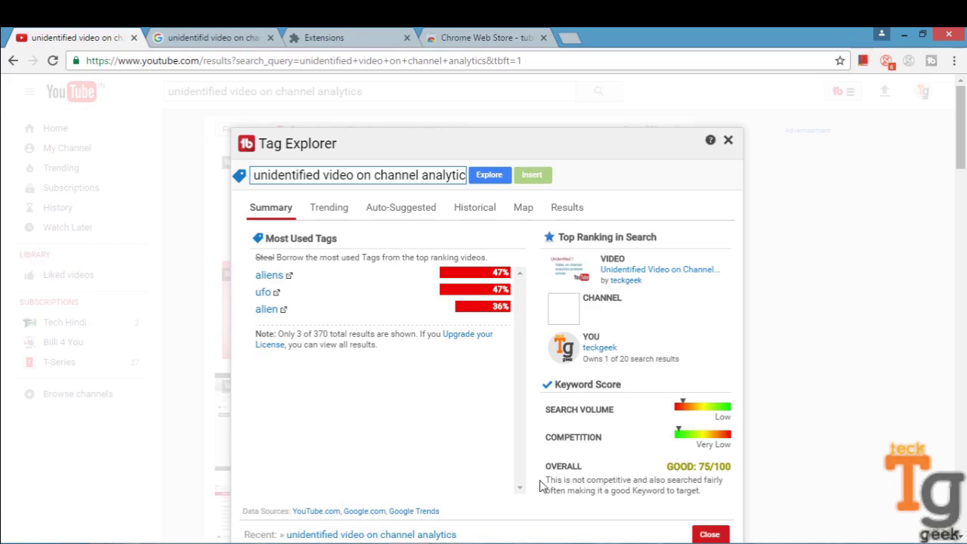
mouse_move(541, 483)
mouse_down()
mouse_move(707, 492)
mouse_move(705, 502)
mouse_up()
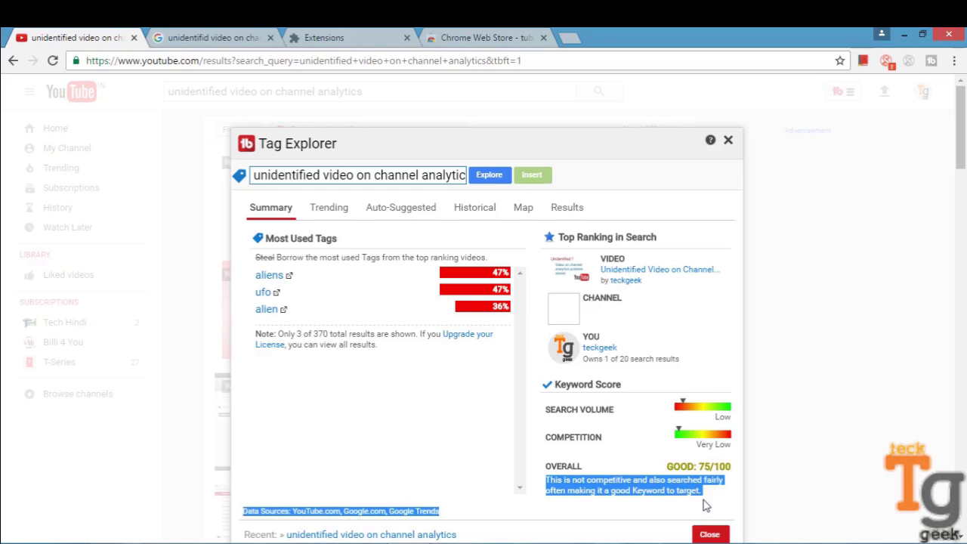
click(616, 529)
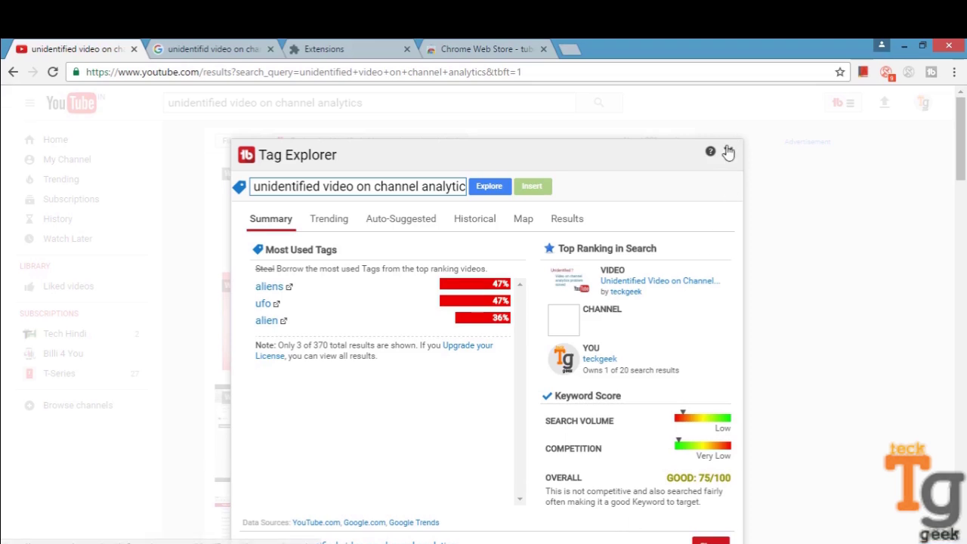
Close Tag Explorer and play Sixth Seal News Talk's 'Unidentified Video on Your YouTube Channel?'.
click(729, 152)
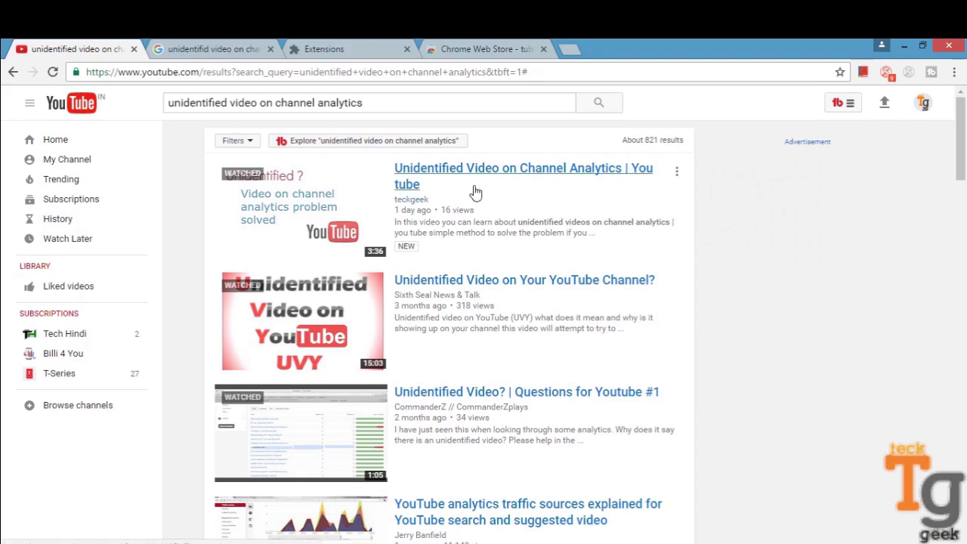
mouse_move(482, 340)
click(387, 287)
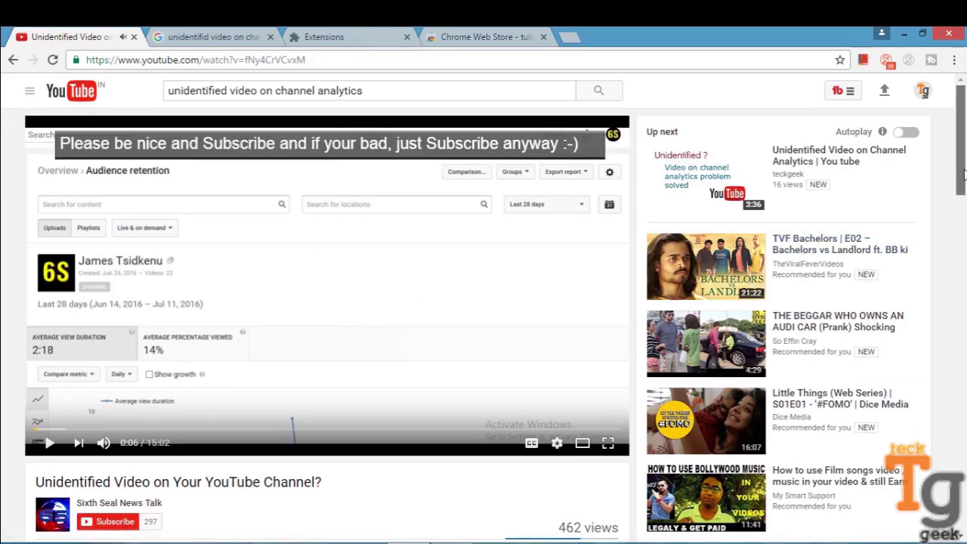
Show the competitor video's tags in the TubeBuddy Tags panel and copy them all.
drag(964, 175, 964, 254)
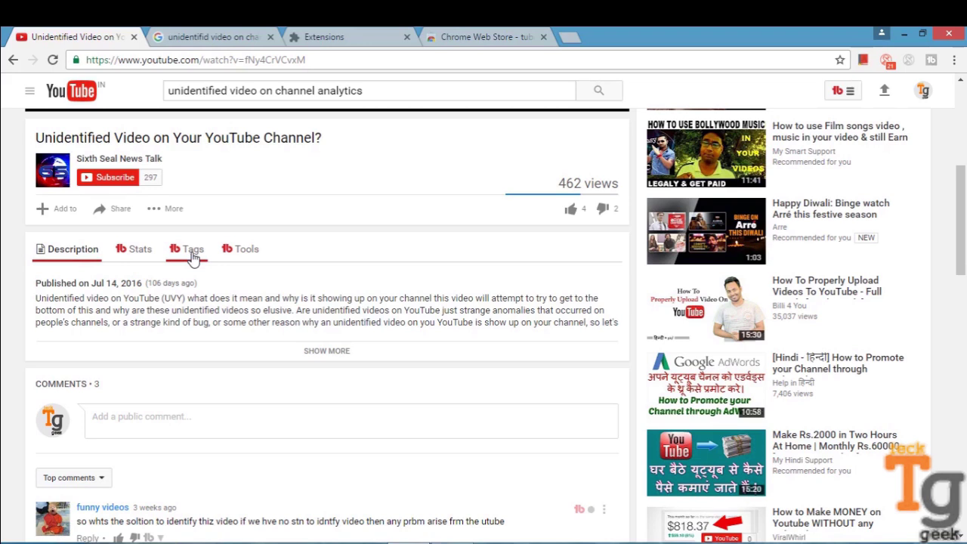
click(194, 257)
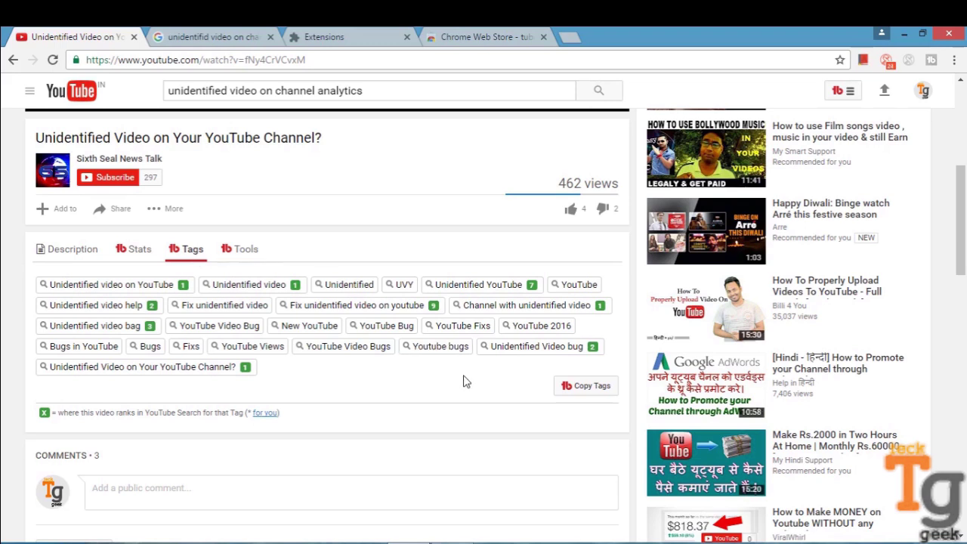
click(586, 392)
Go to Creator Studio's Video Manager and open Edit options for 'Unidentified Video on Channel Analytics'.
click(927, 95)
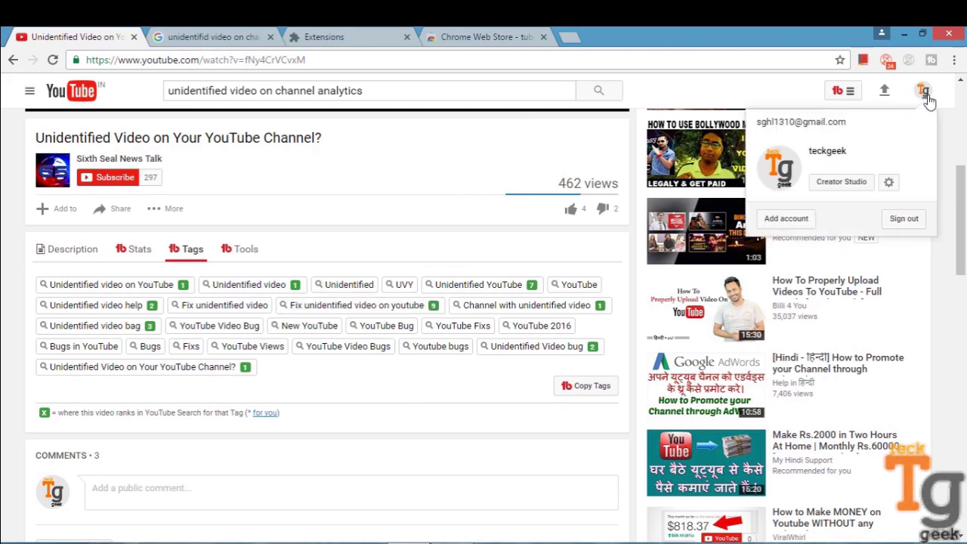
click(844, 185)
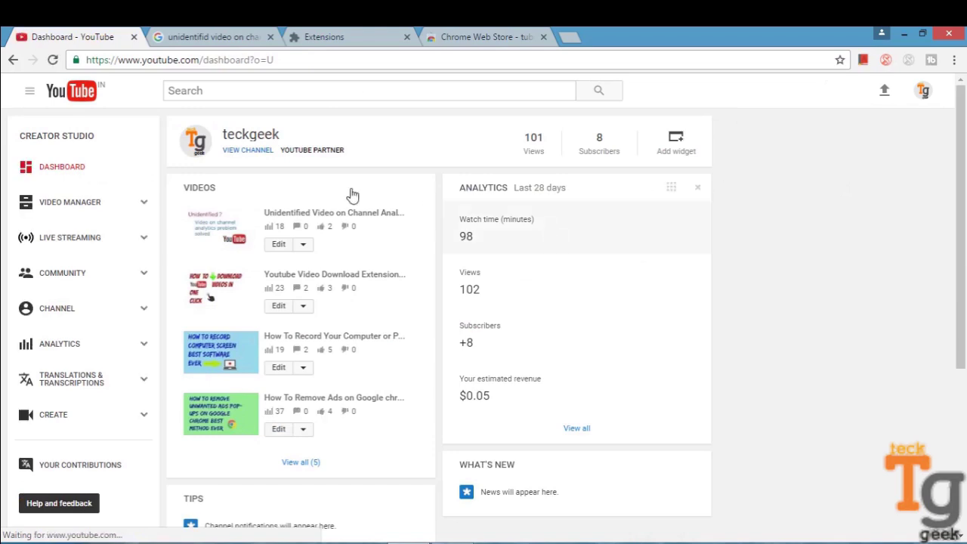
click(95, 204)
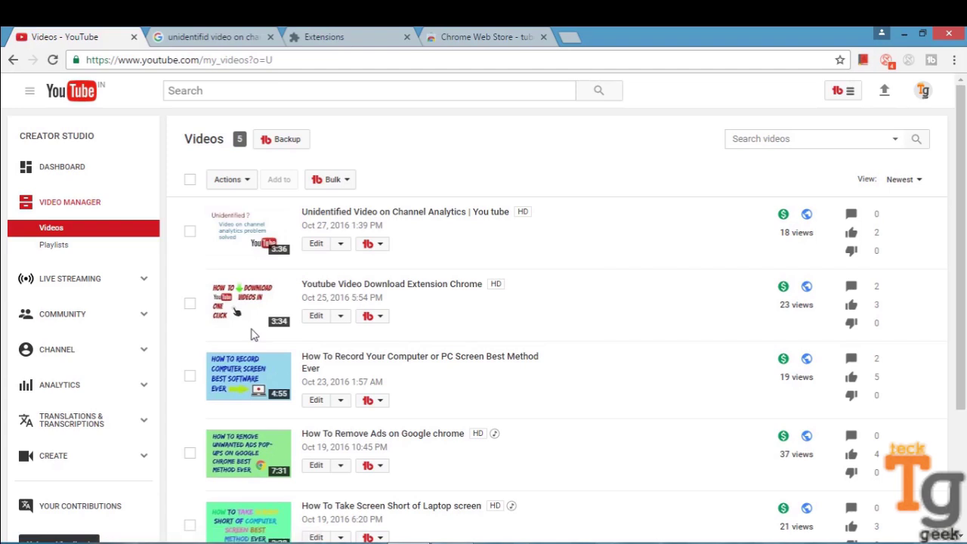
click(340, 243)
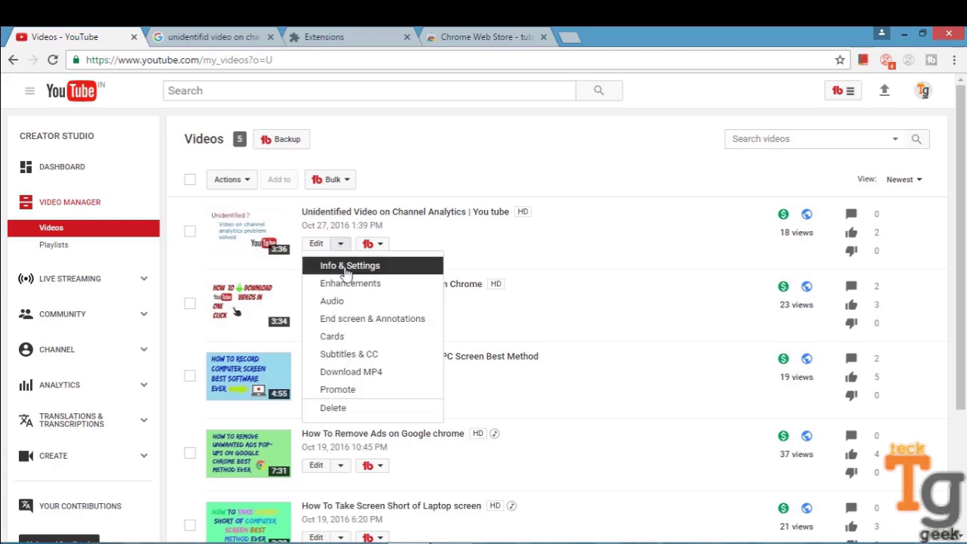
Paste the competitor's tags into the video's Tags field in Info & Settings, reaching 498/500 characters.
click(349, 268)
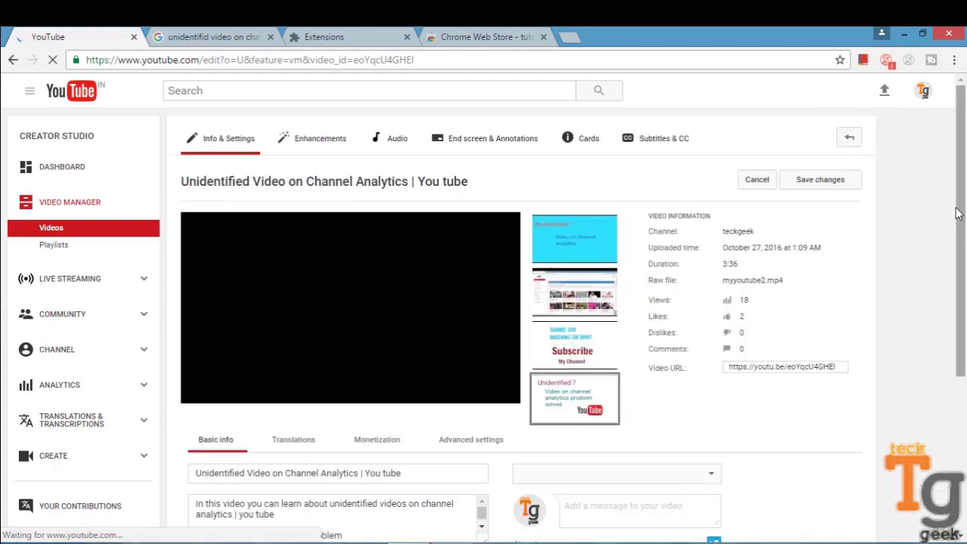
drag(958, 214, 965, 353)
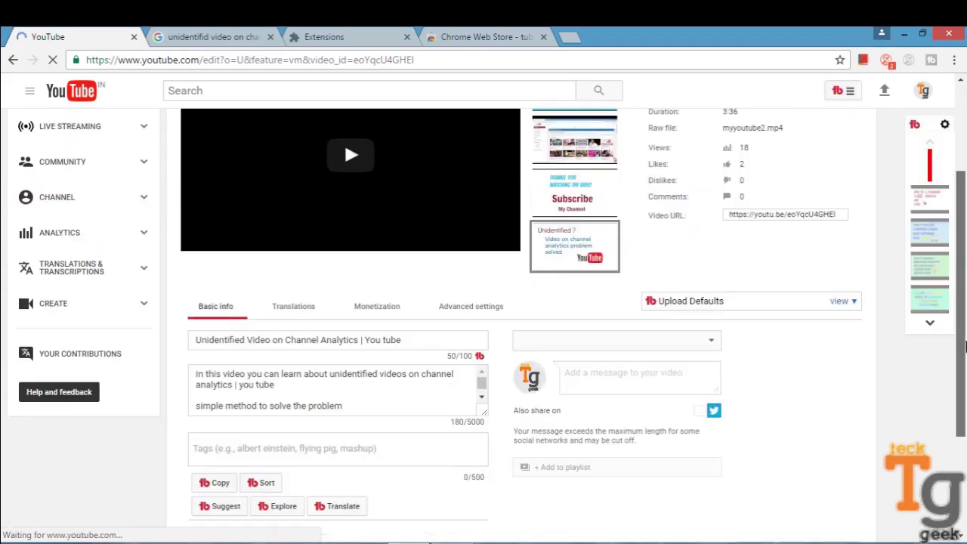
scroll(752, 326, down, 2)
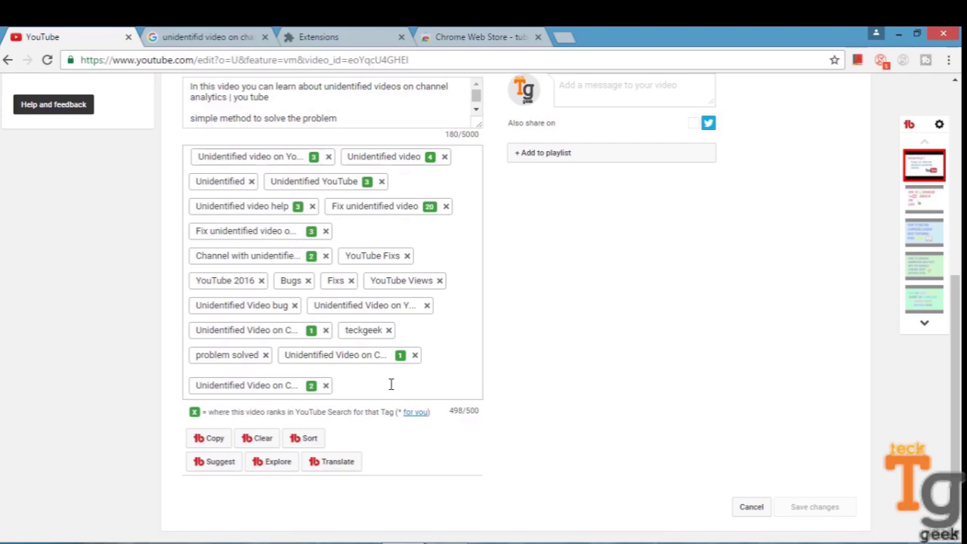
drag(957, 370, 958, 326)
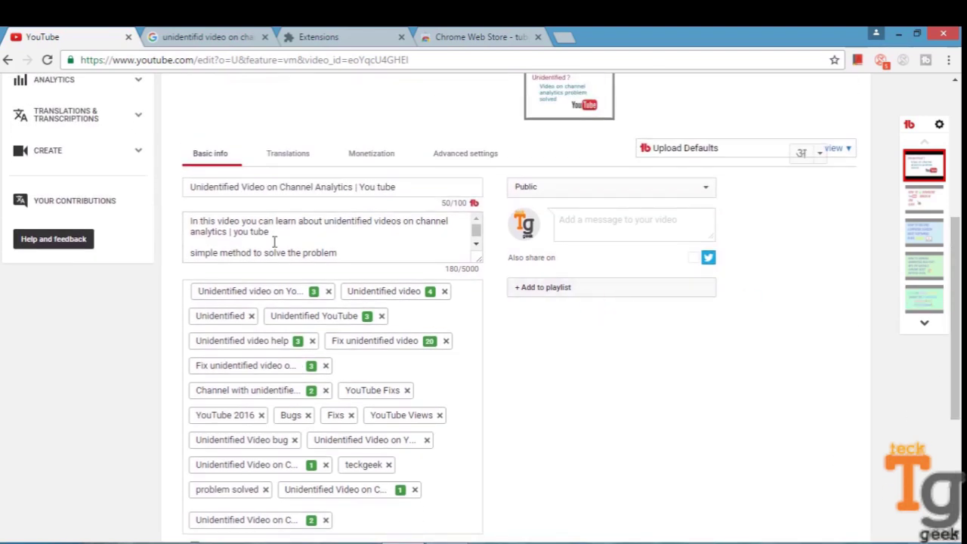